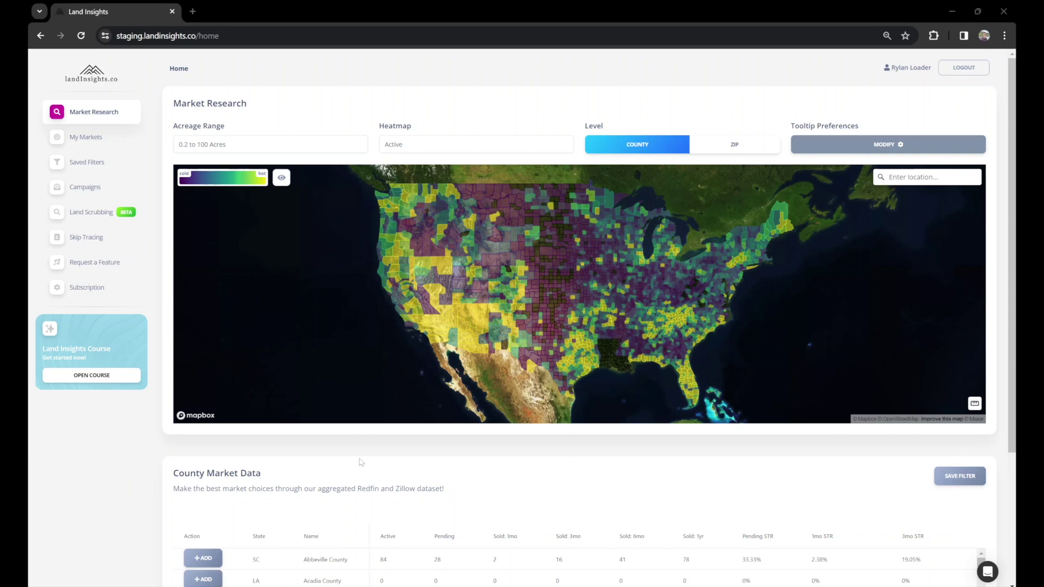
Filter the State column to contain 'GA' so only Georgia counties remain
left_click(278, 537)
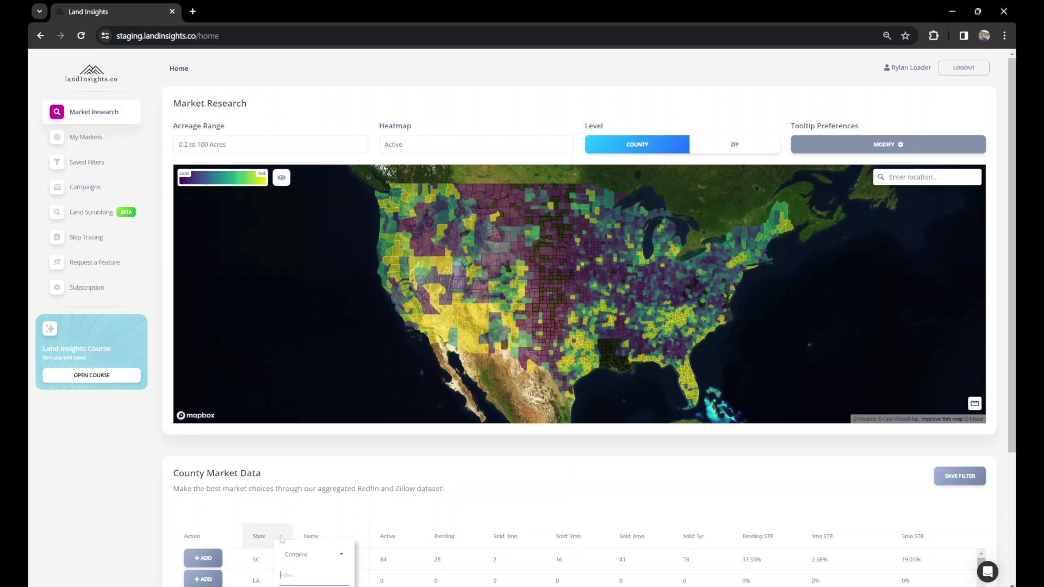
type("GA")
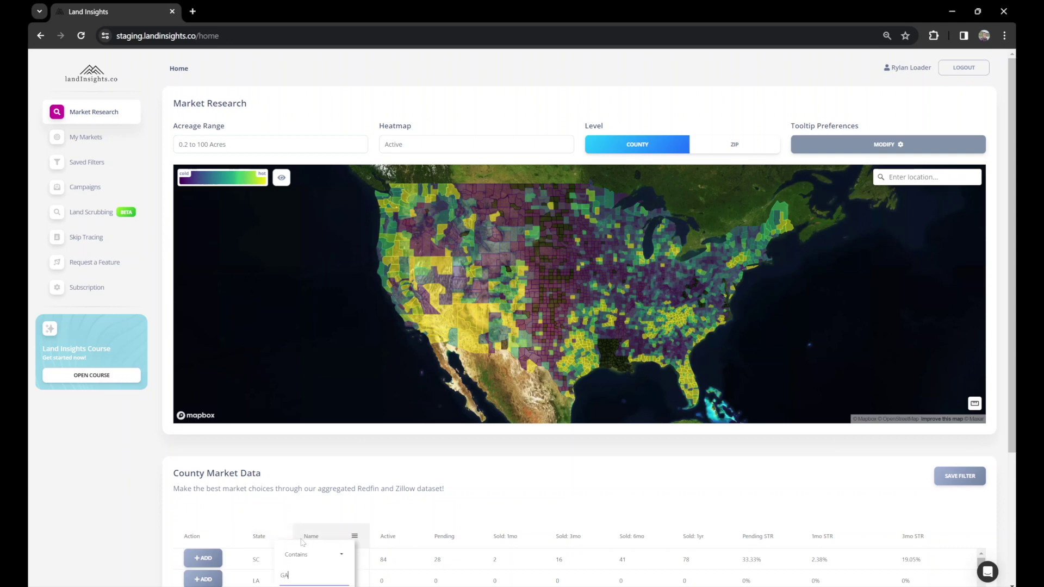
scroll(303, 542, "down", 2)
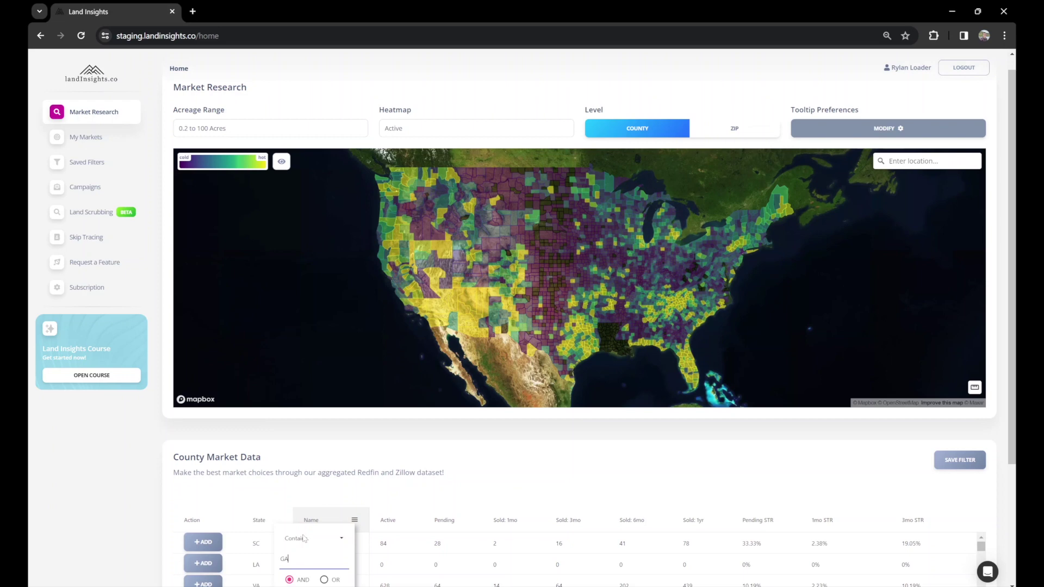
left_click(341, 551)
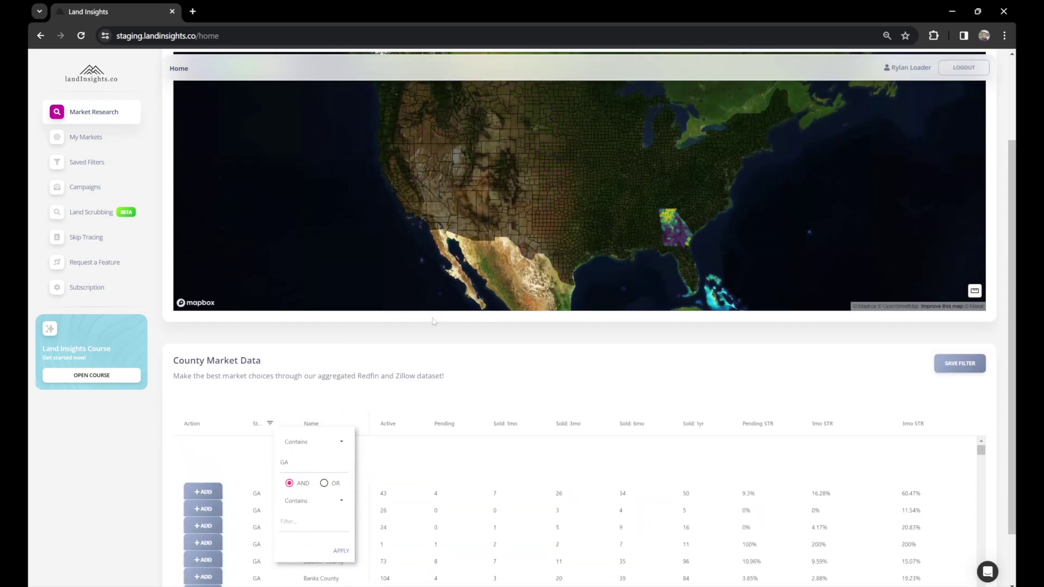
scroll(337, 543, "up", 2)
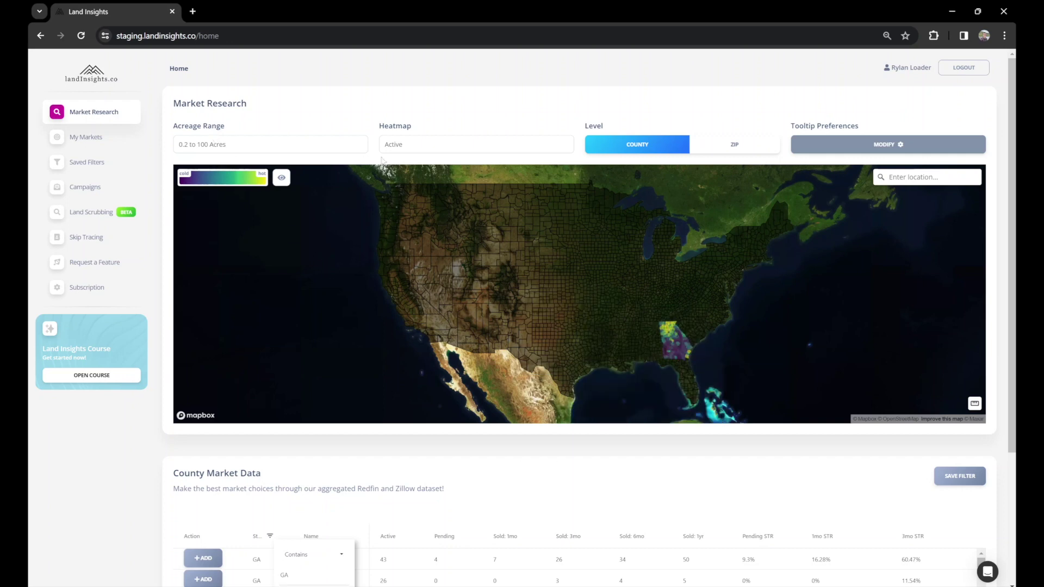
Color the heatmap by 6mo STR
left_click(417, 148)
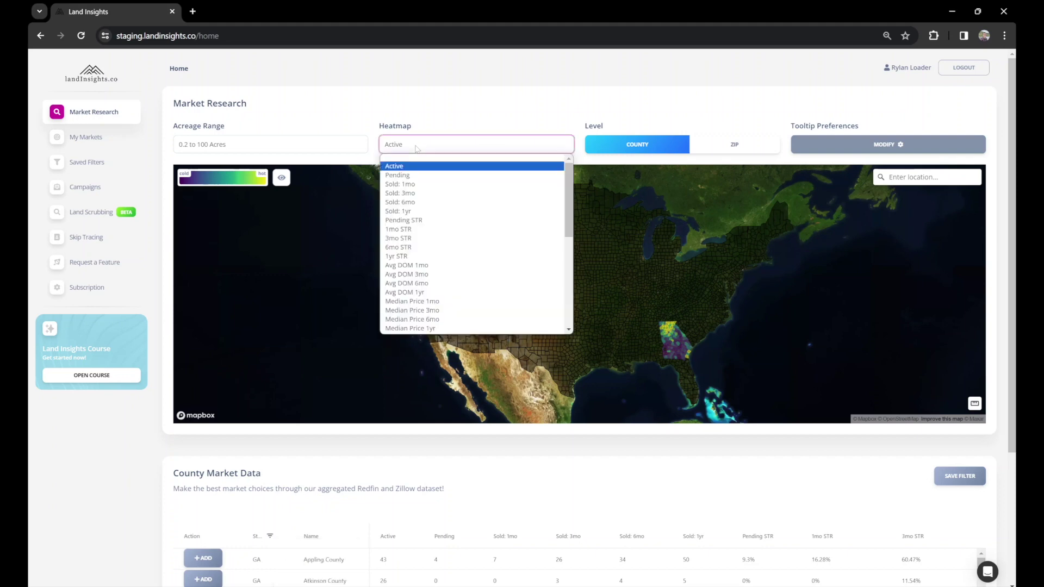
left_click(423, 247)
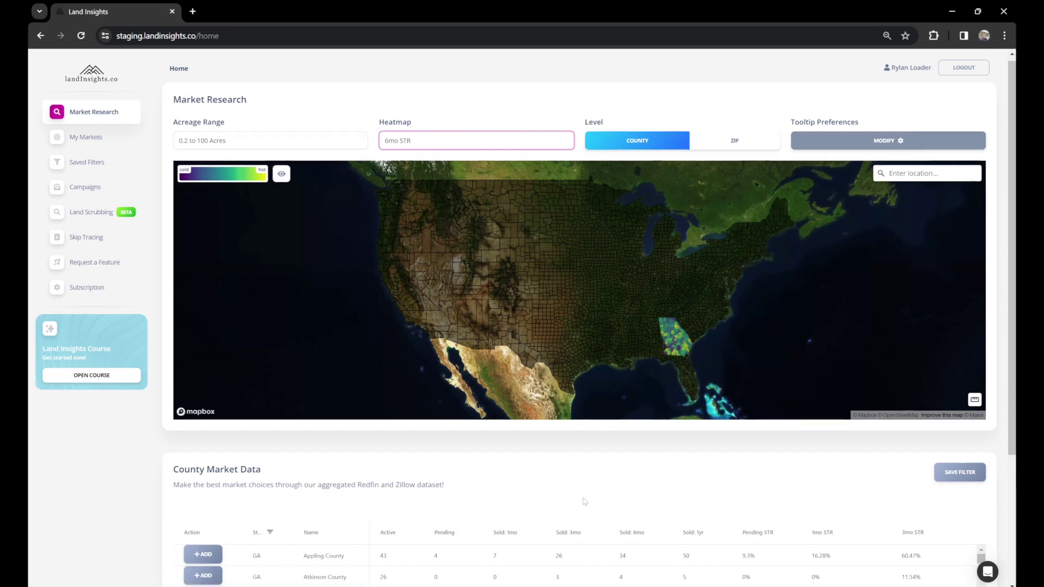
scroll(571, 496, "down", 1)
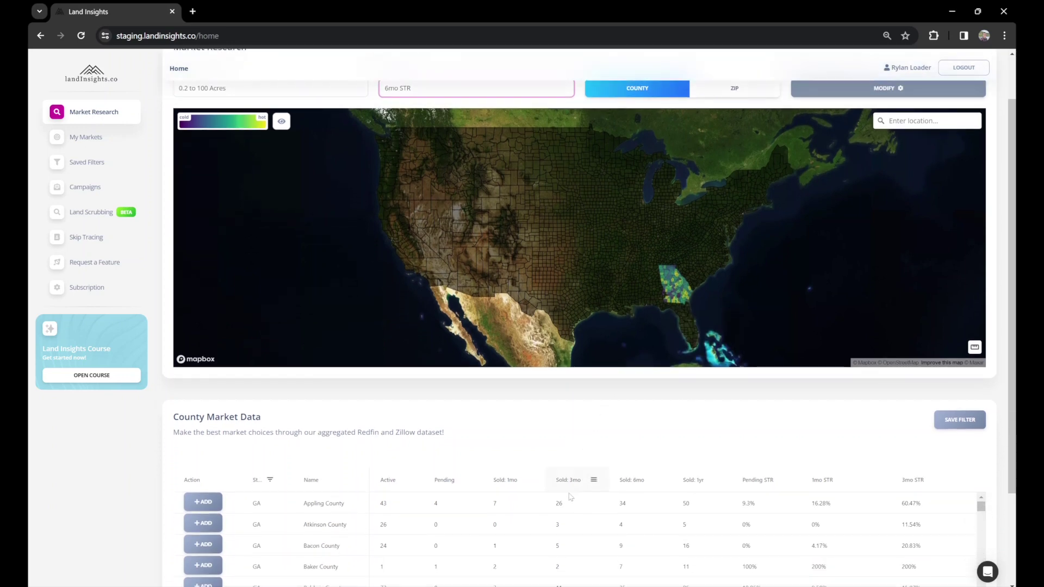
Filter the Active column to greater than or equal to 20
left_click(409, 481)
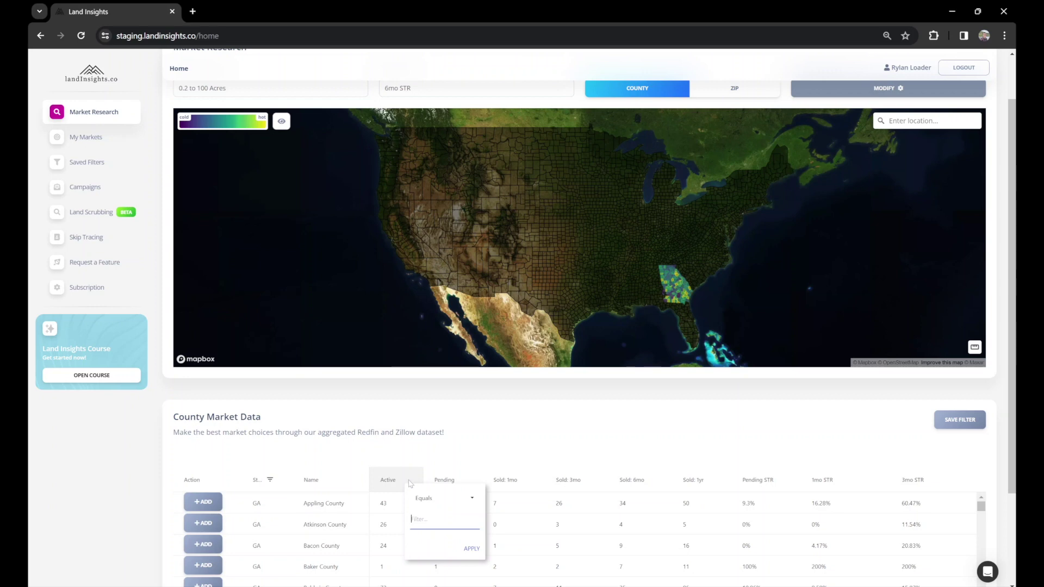
left_click(440, 499)
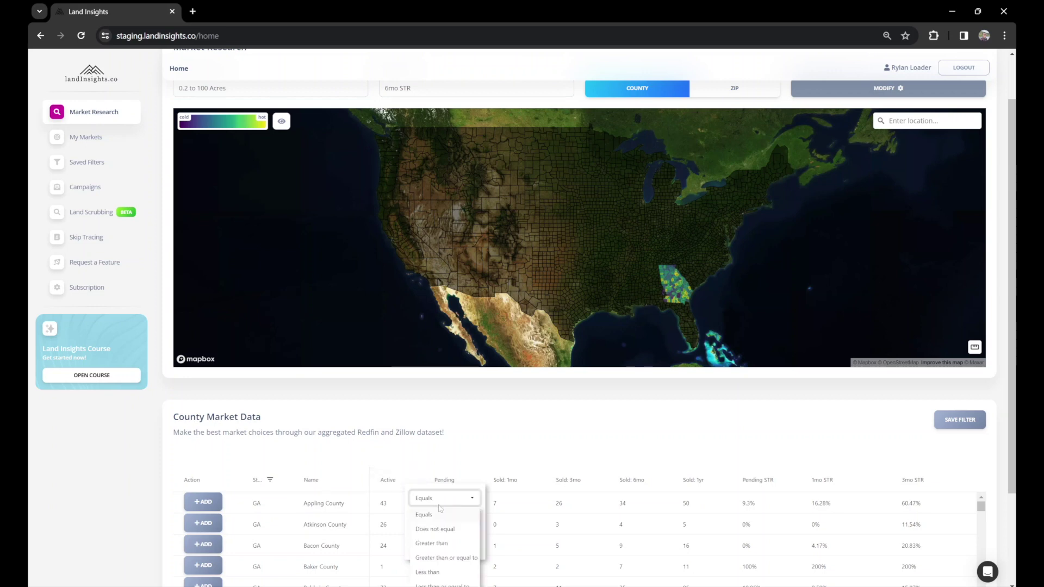
left_click(456, 558)
left_click(445, 519)
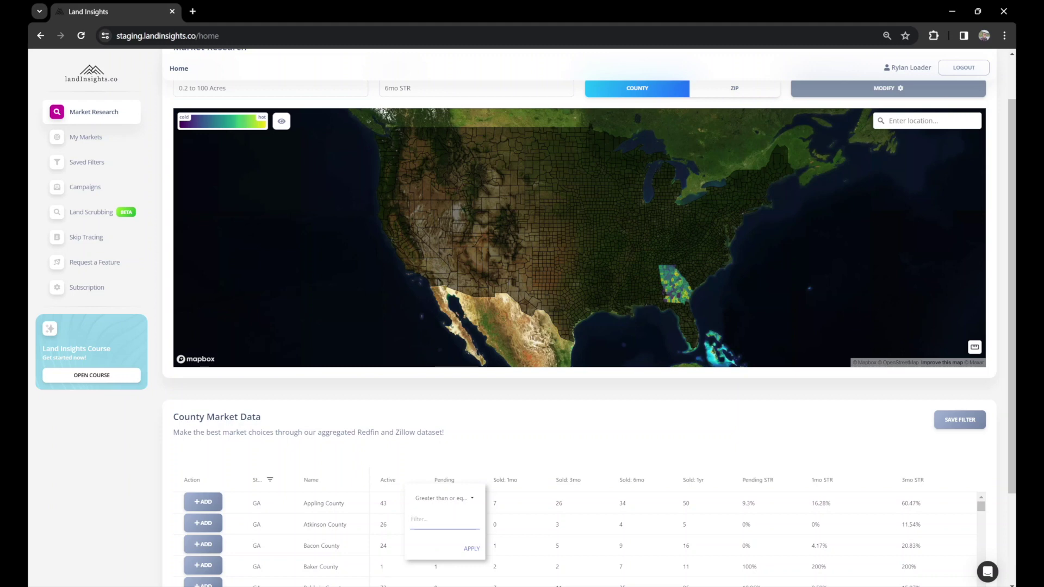
type("20")
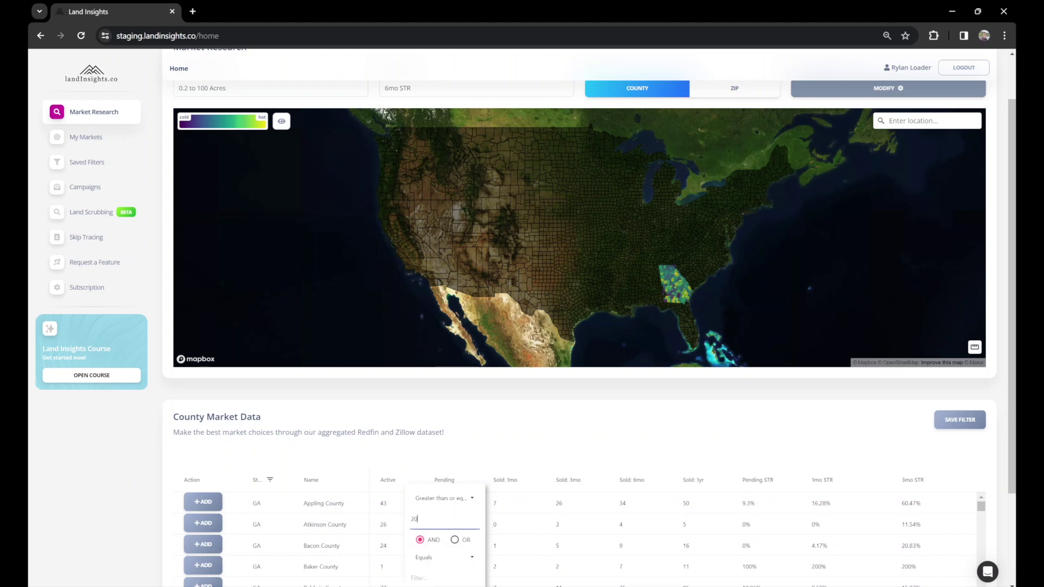
scroll(453, 421, "down", 1)
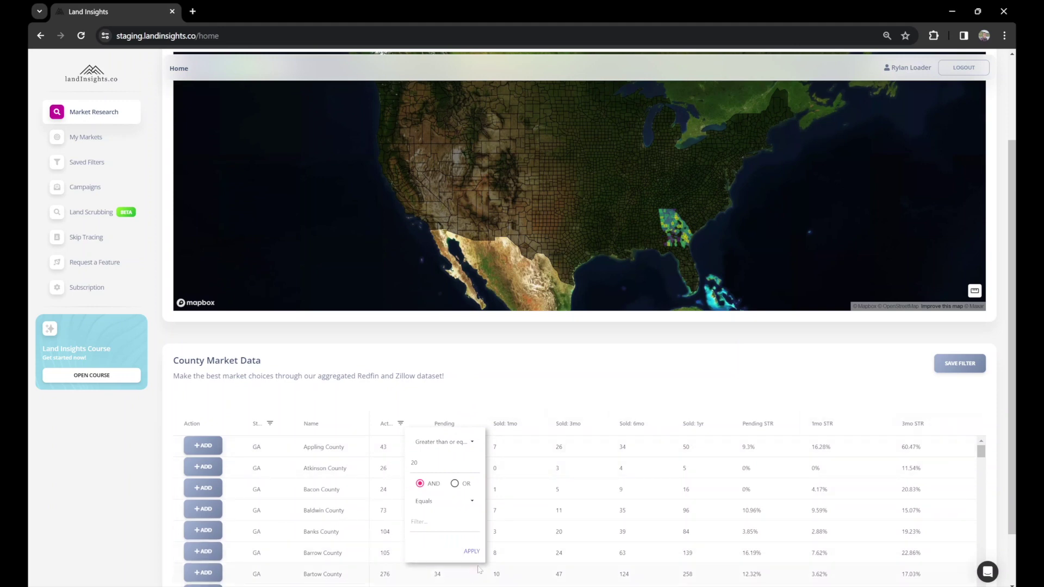
Add a 6mo STR filter of greater than or equal to 100, leaving six Georgia counties
left_click(538, 389)
scroll(481, 348, "down", 1)
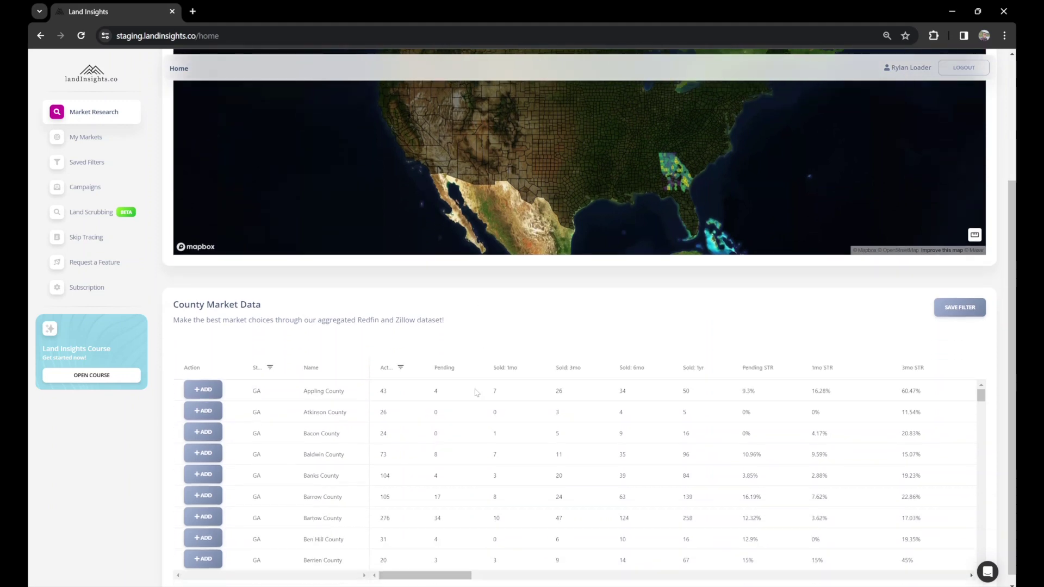
left_click_drag(440, 565, 504, 576)
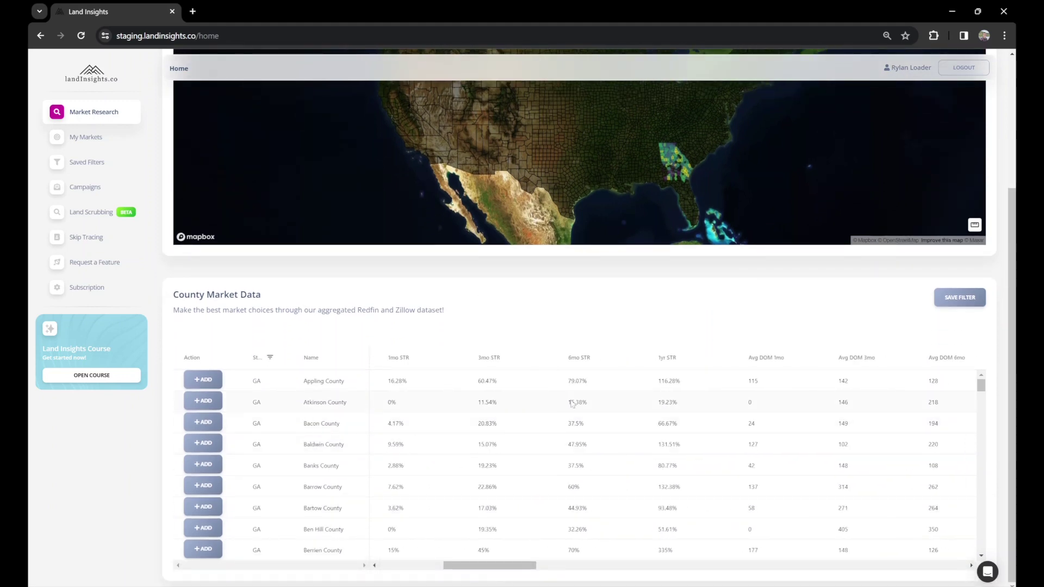
left_click(635, 360)
left_click(667, 377)
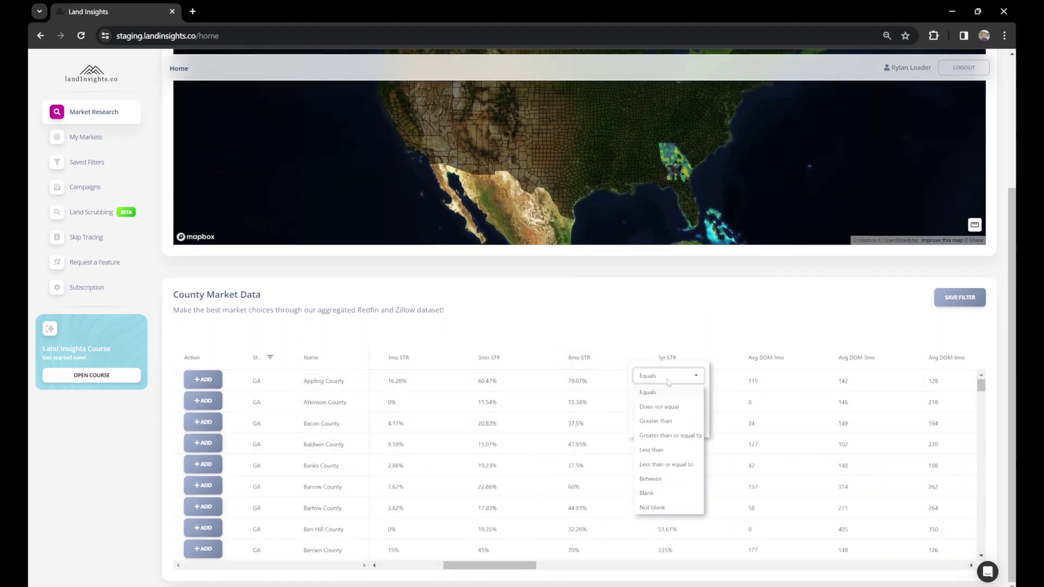
left_click(678, 435)
left_click(666, 397)
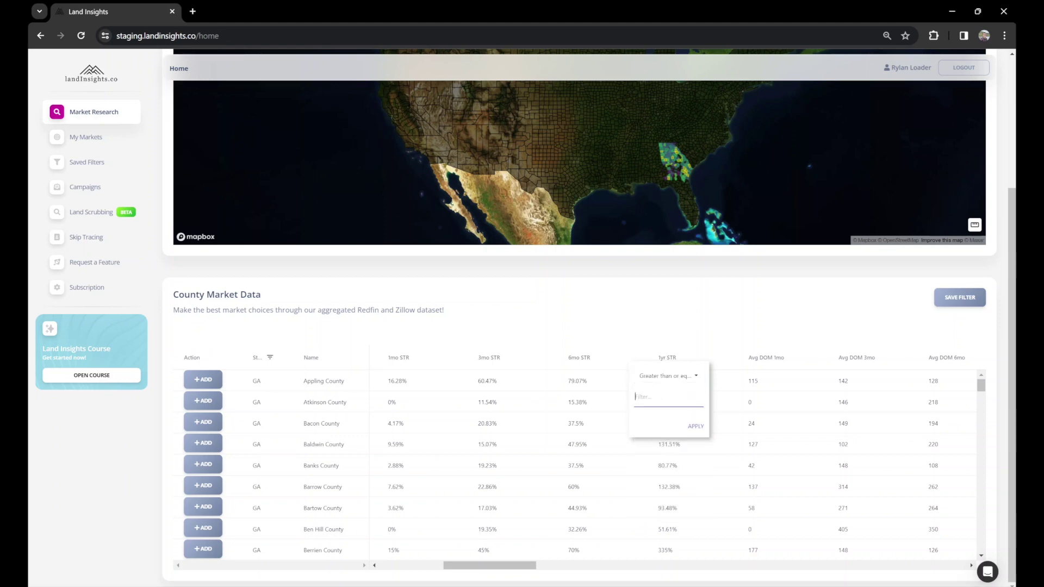
type("10")
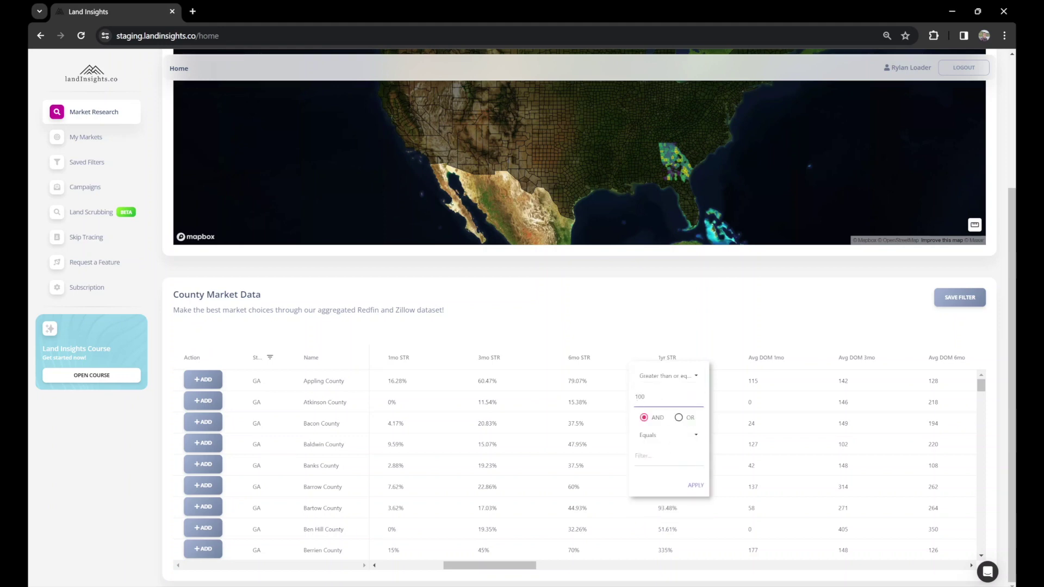
type("0")
left_click(695, 485)
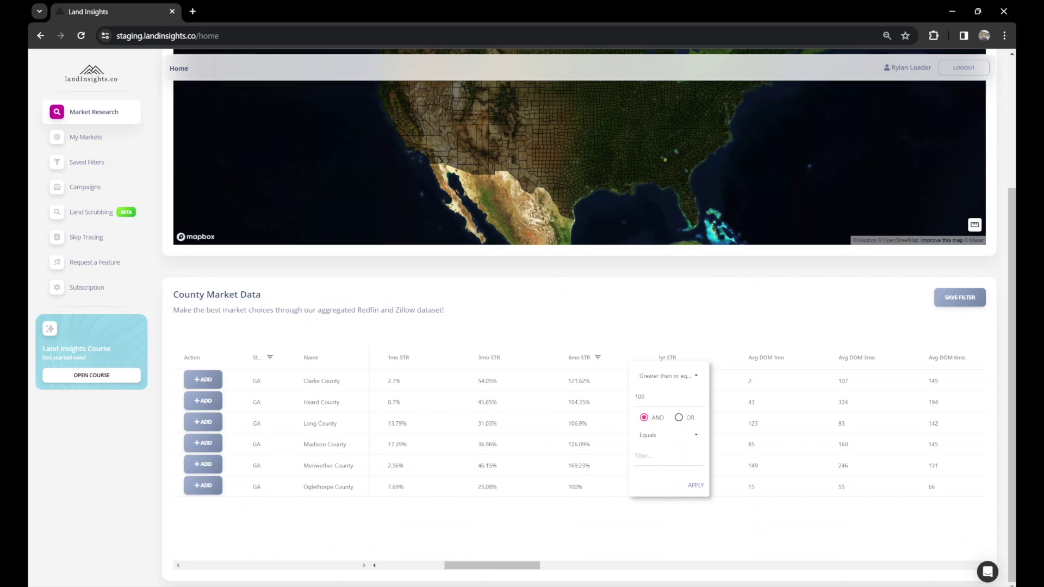
left_click(575, 300)
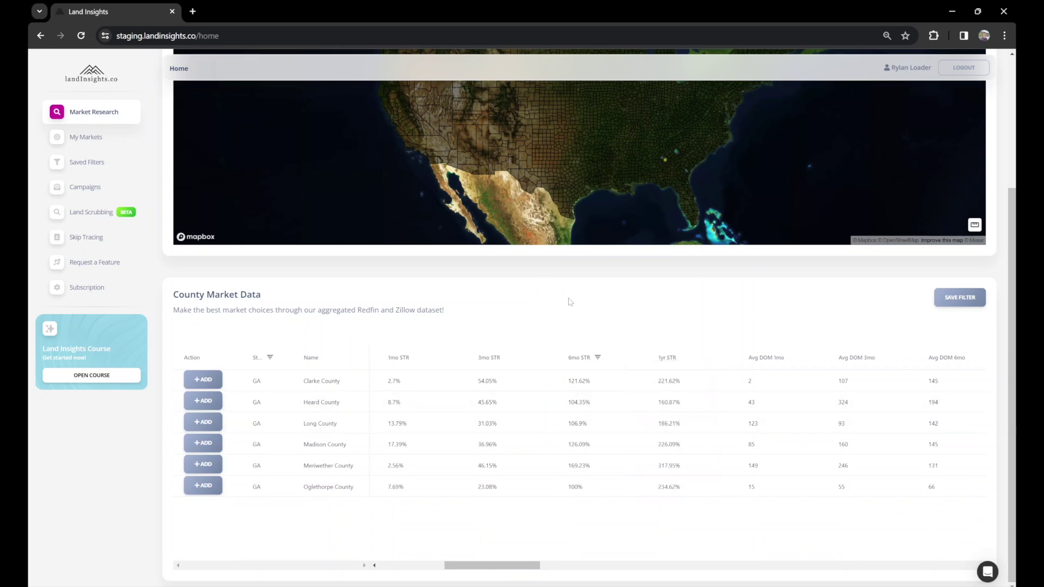
Confirm and reapply the 6mo STR greater than or equal to 100 condition
scroll(216, 235, "up", 3)
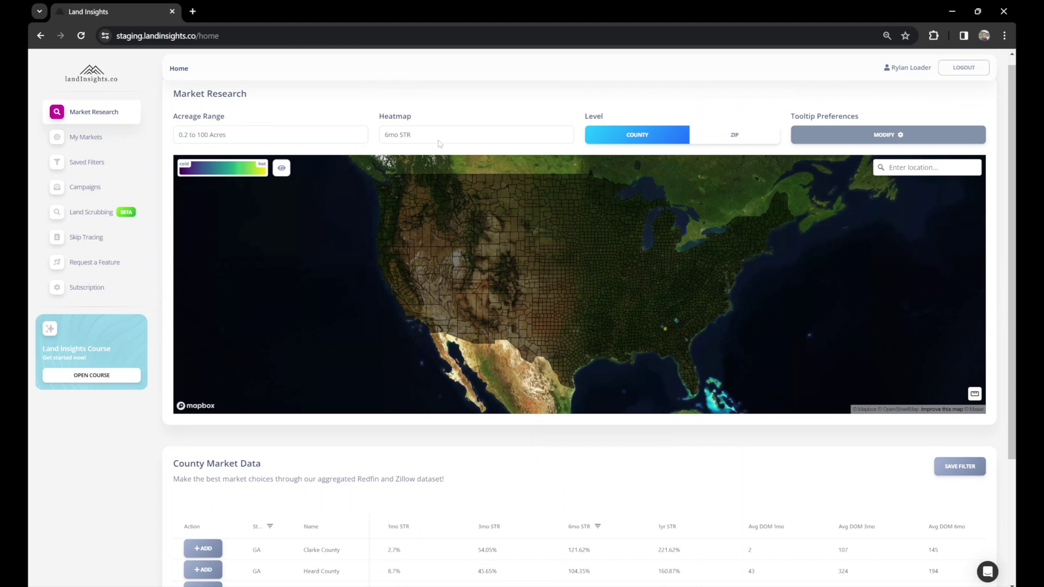
scroll(442, 231, "down", 2)
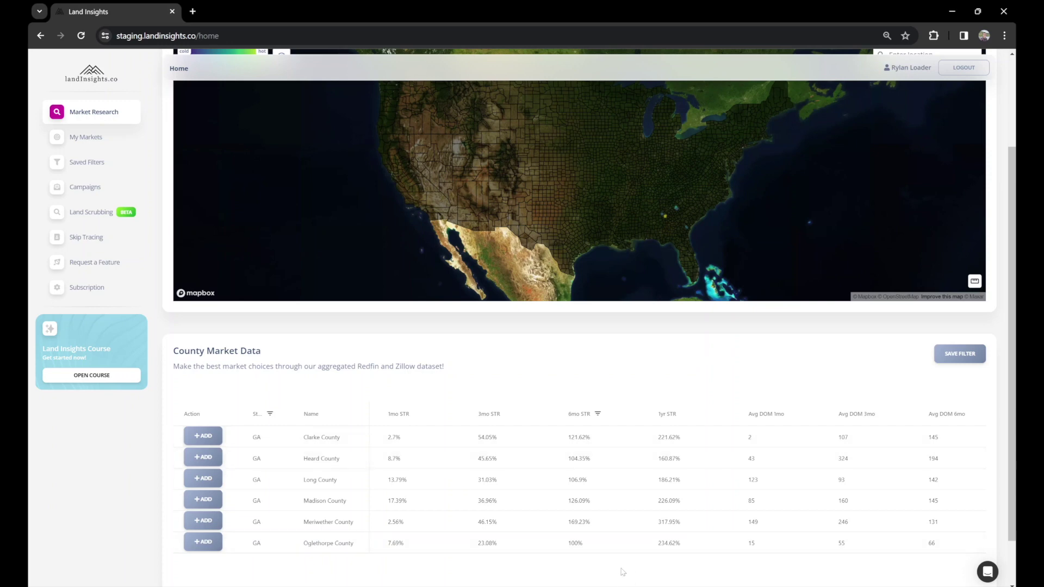
left_click(632, 414)
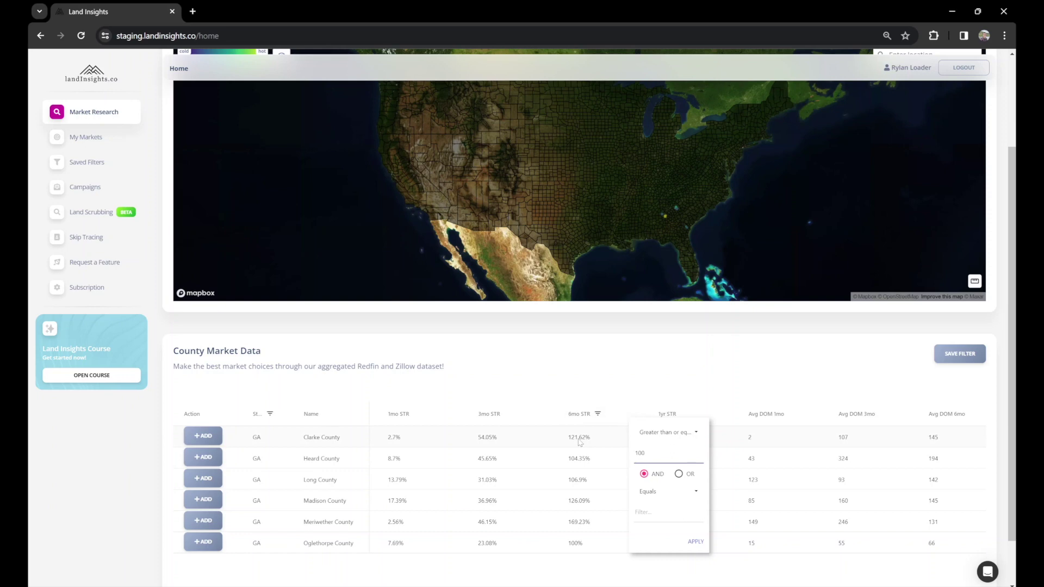
left_click(695, 542)
left_click(697, 337)
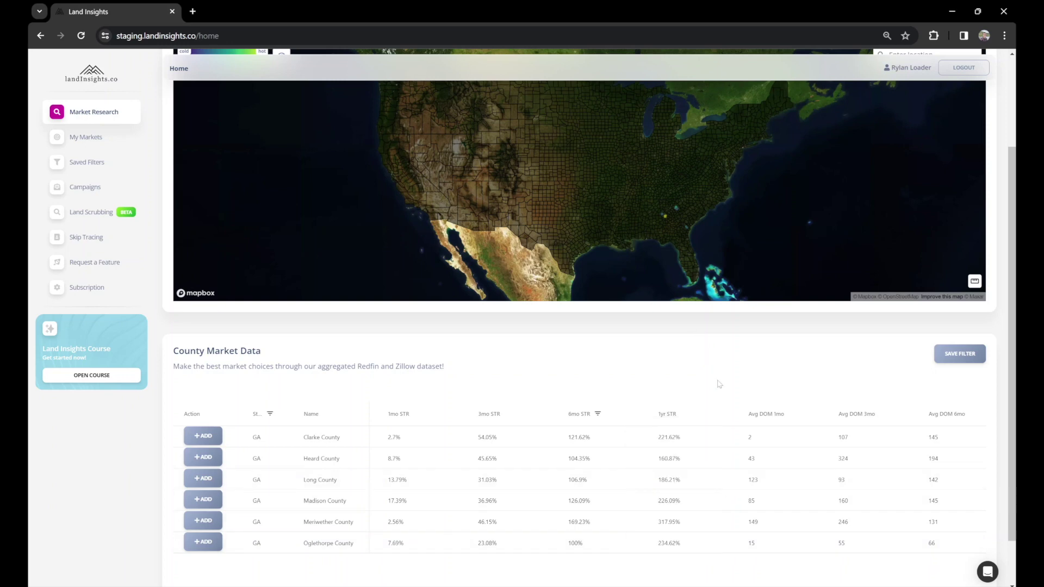
Verify the Active column filter still shows greater than or equal to 20
scroll(683, 545, "down", 1)
scroll(687, 544, "down", 2)
scroll(431, 476, "left", 5)
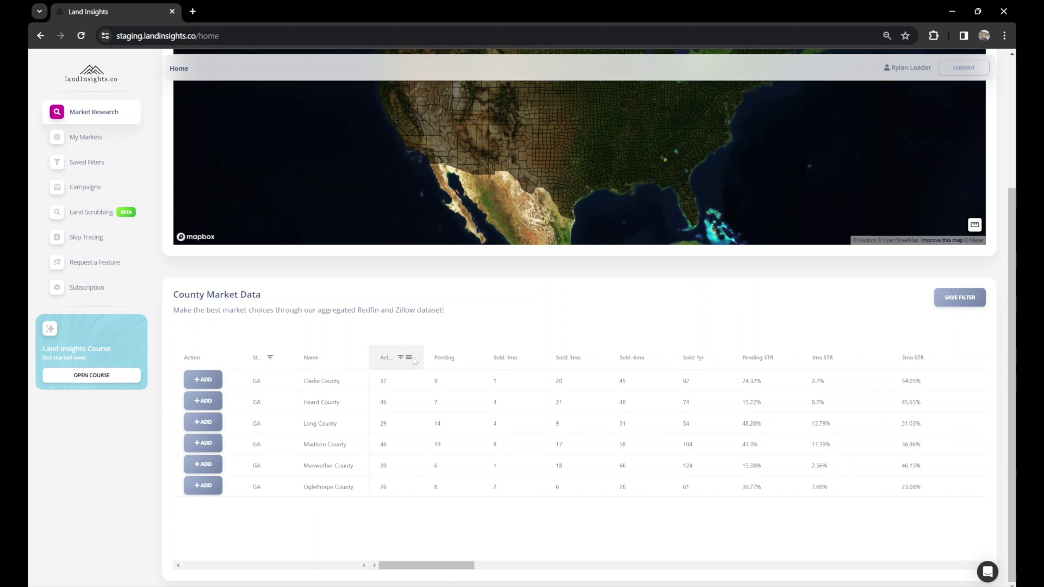
left_click(409, 358)
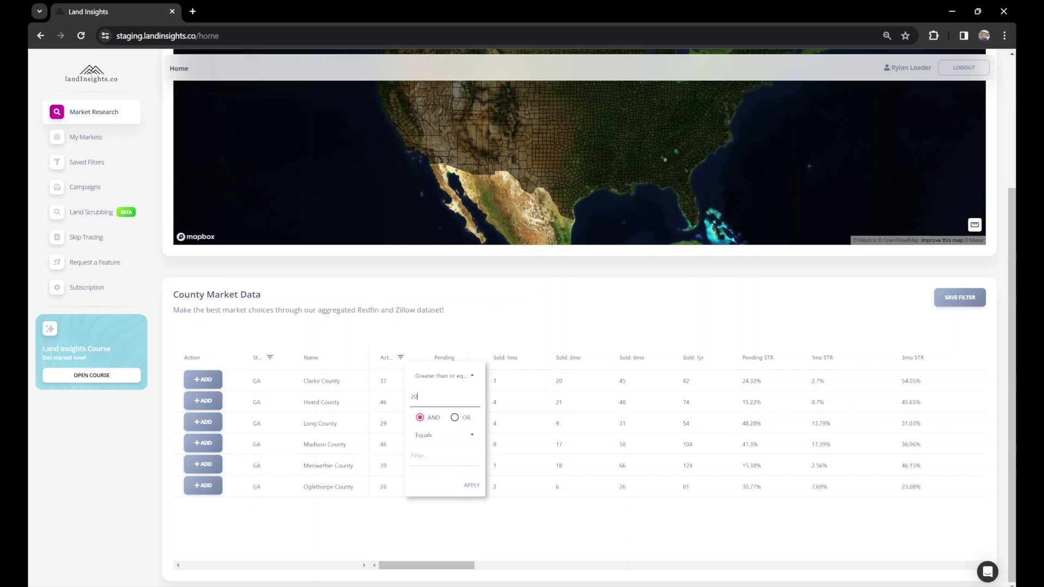
left_click(484, 329)
scroll(617, 381, "up", 3)
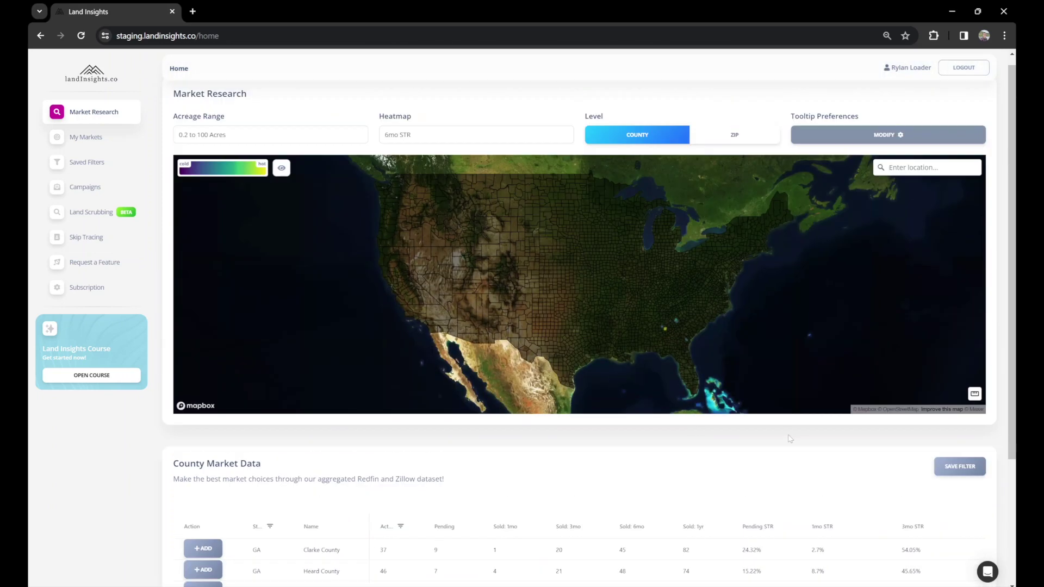
mouse_move(691, 330)
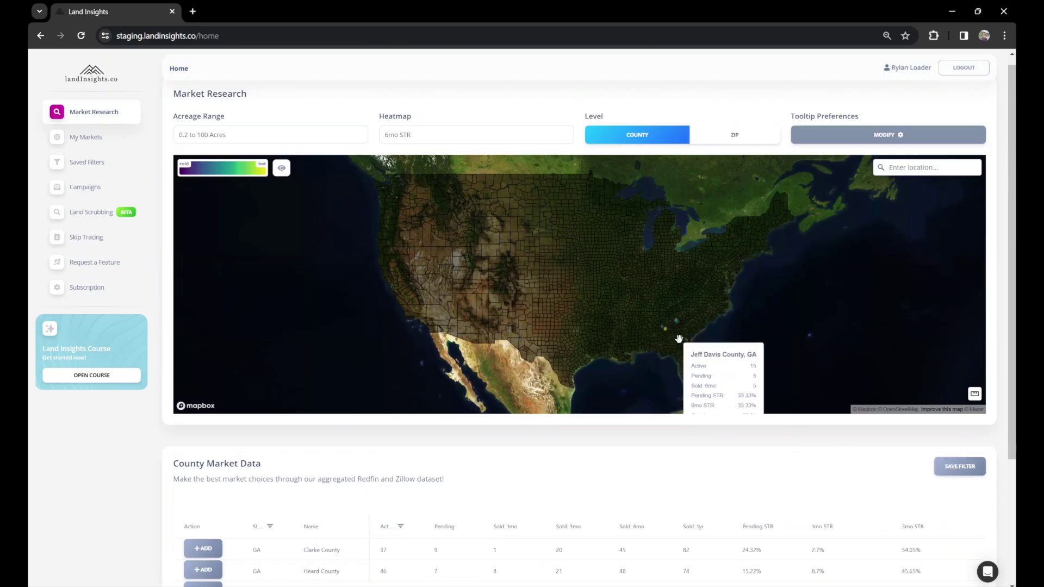
Save the current GA, Active and 6mo STR filters as 'Georgia Best STR Counties'
left_click(956, 472)
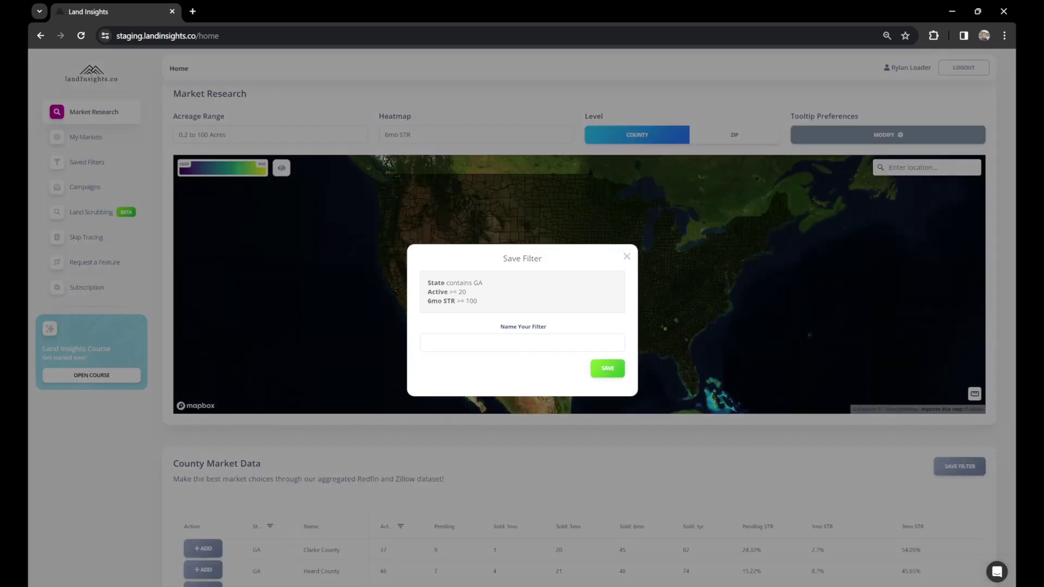
left_click(489, 343)
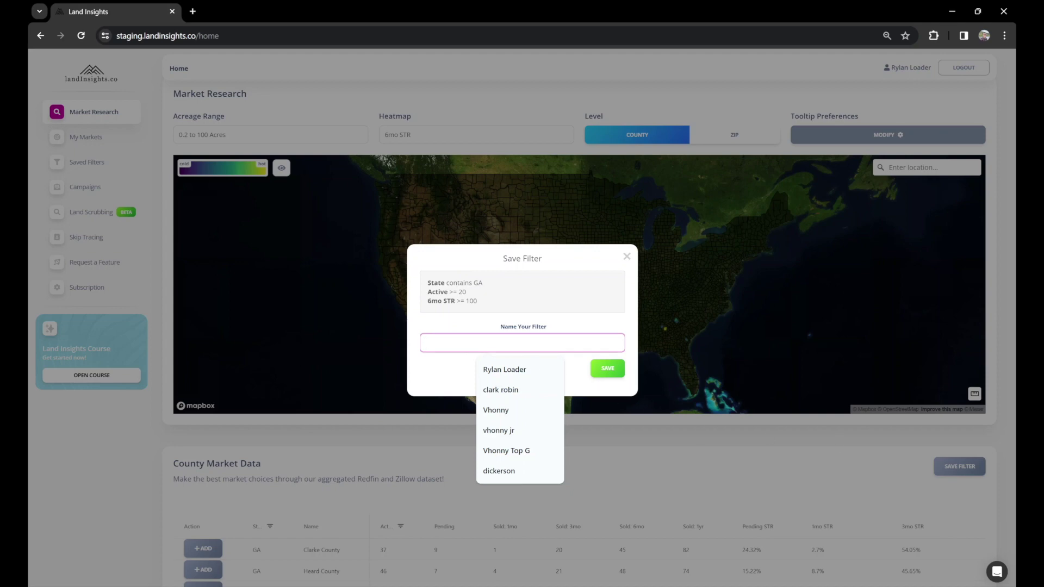
type("Geor")
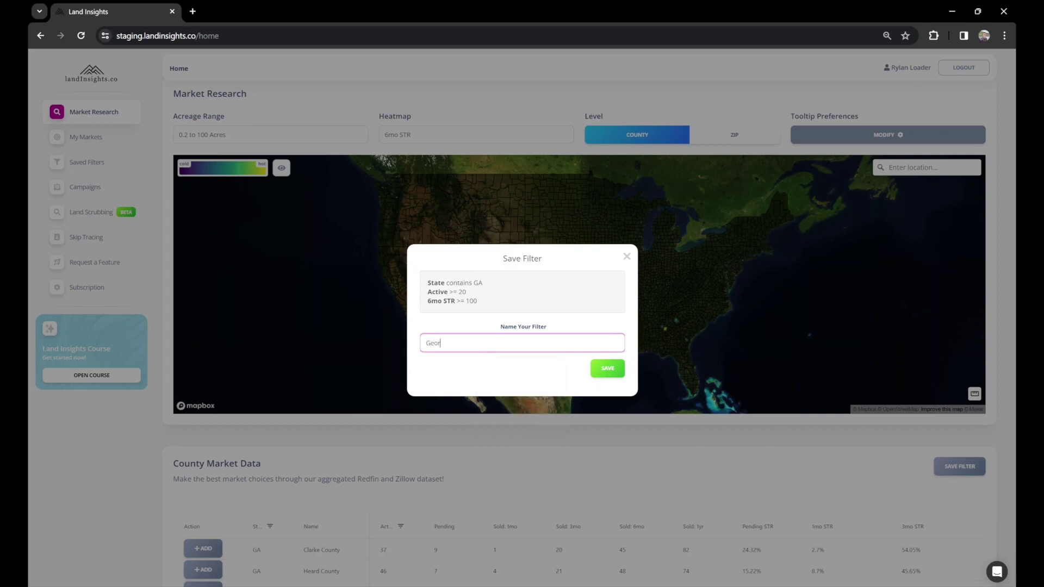
type("gia Best STR Counties")
left_click(606, 367)
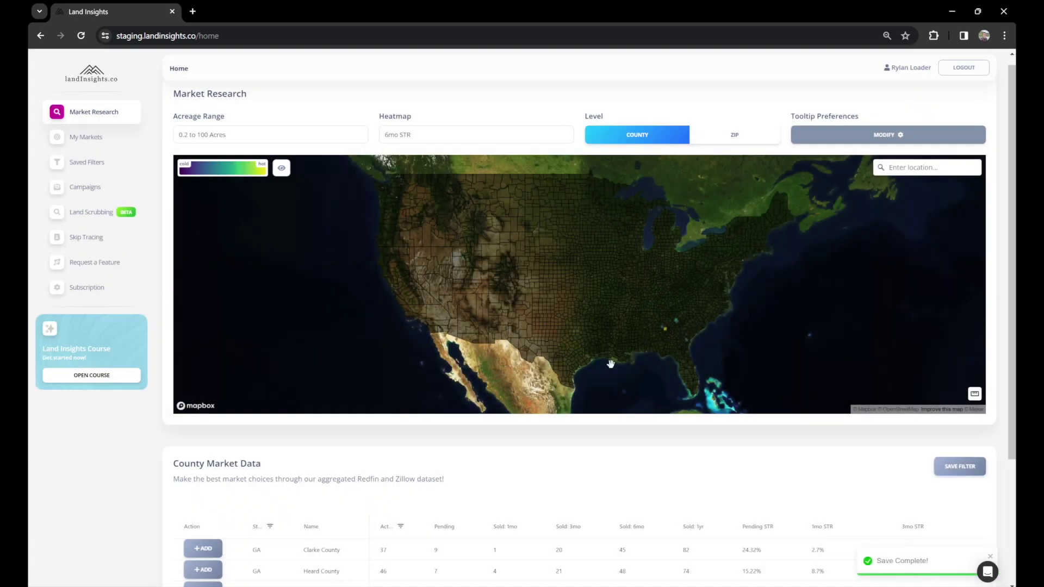
Reload the page to clear the filters and view the Saved Filters list
left_click(83, 36)
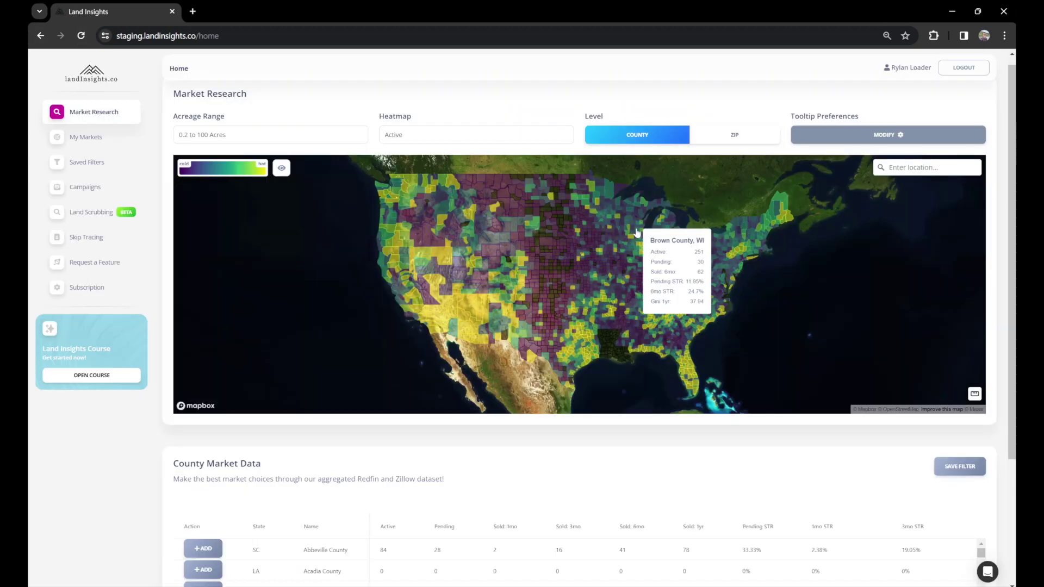
mouse_move(630, 226)
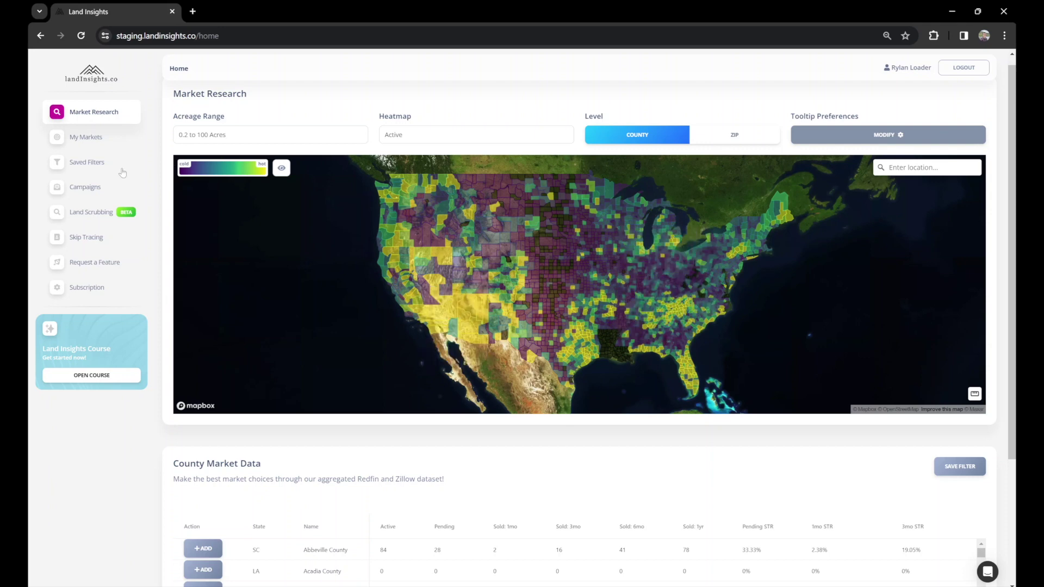
left_click(76, 167)
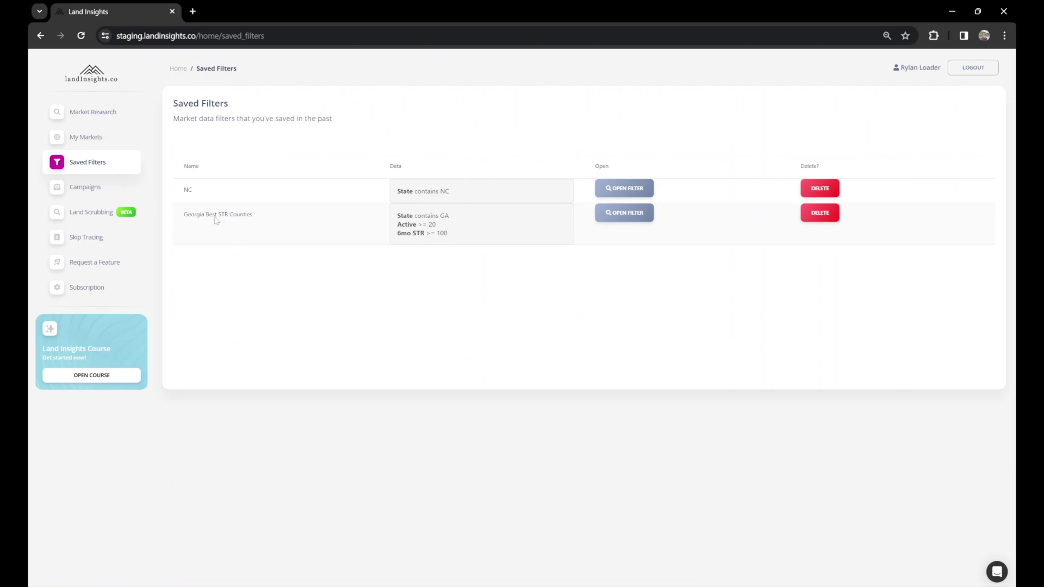
Load 'Georgia Best STR Counties' on the map, keeping Acreage Range at 0.2 to 100 Acres
left_click(617, 217)
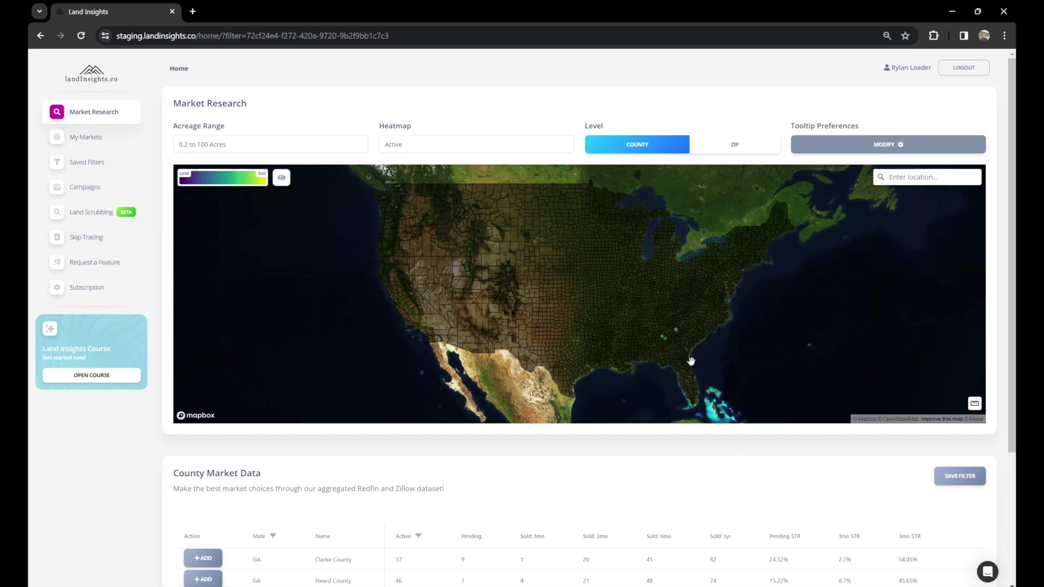
scroll(689, 361, "up", 5)
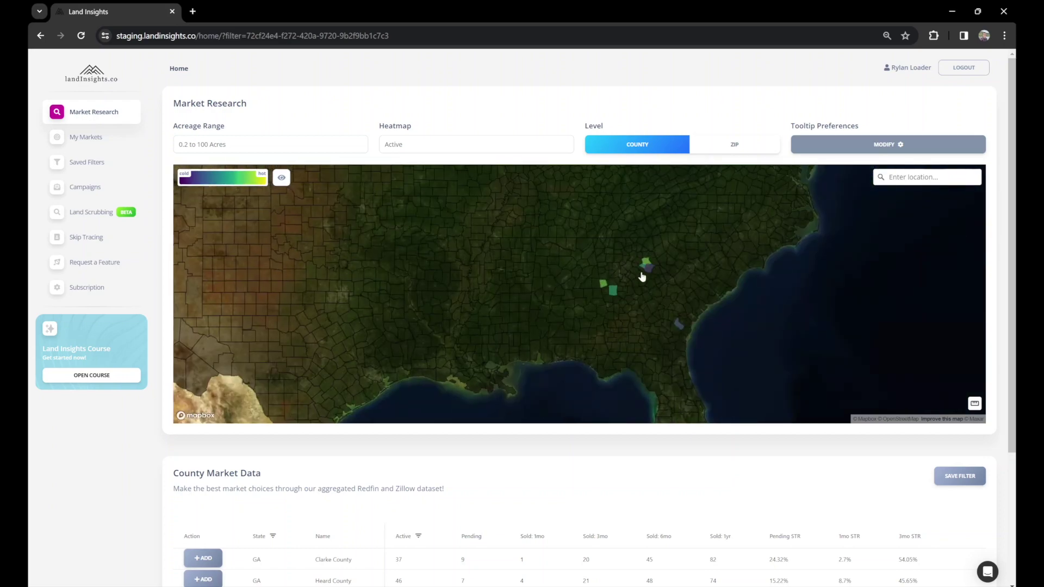
left_click(337, 149)
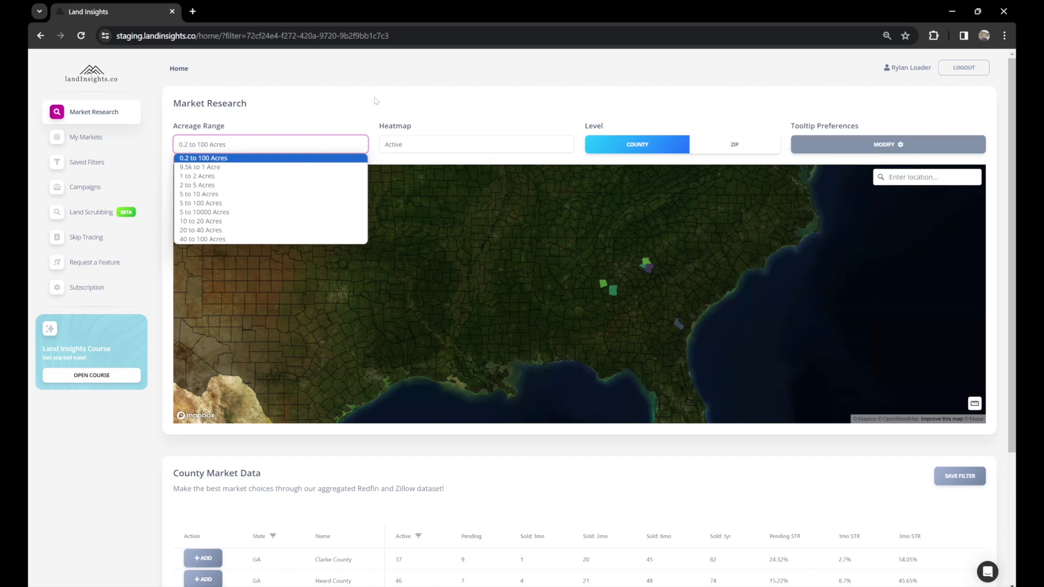
left_click(283, 158)
scroll(452, 395, "down", 3)
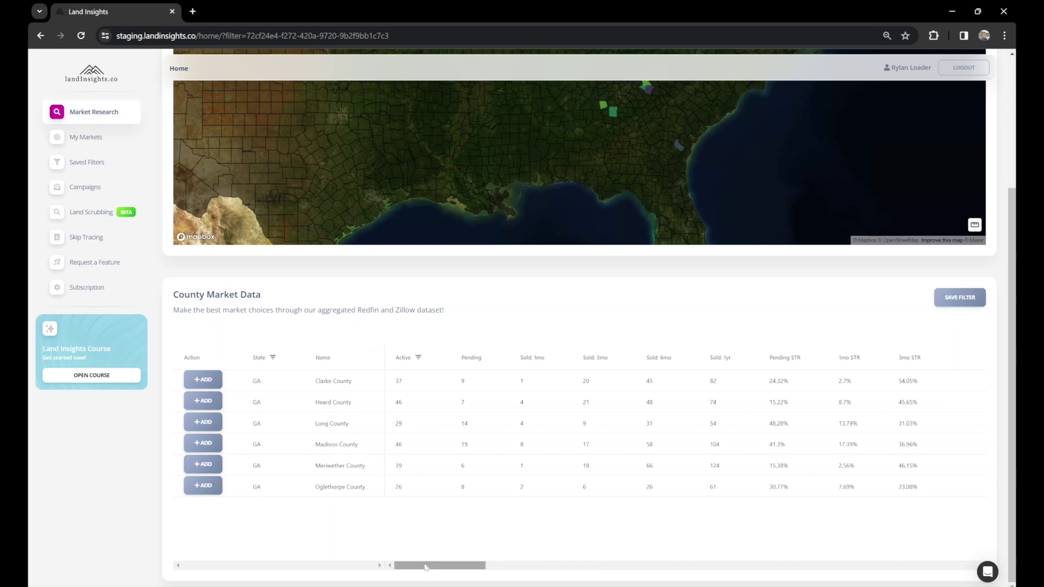
scroll(380, 413, "up", 4)
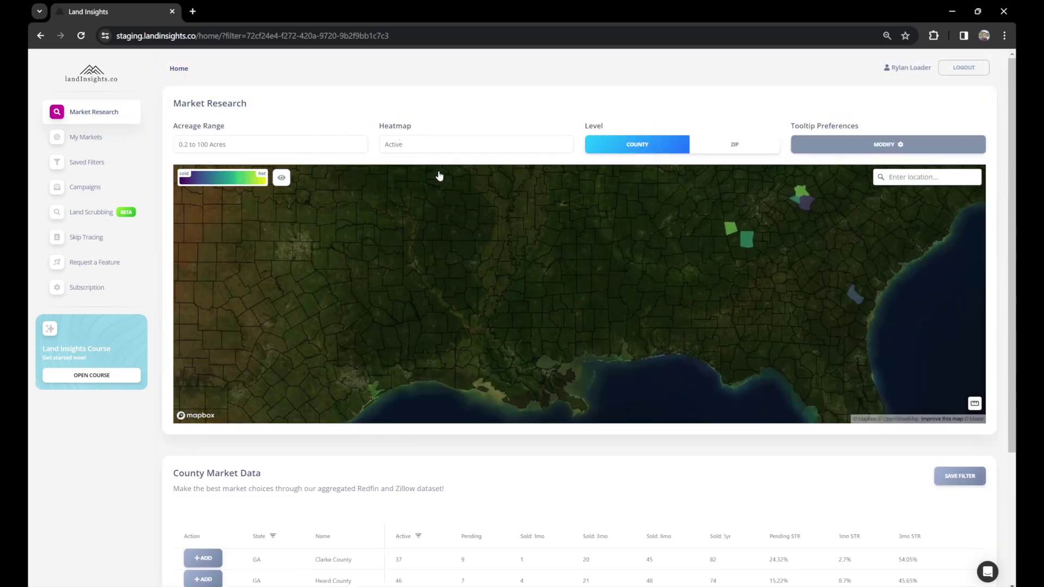
scroll(426, 364, "down", 3)
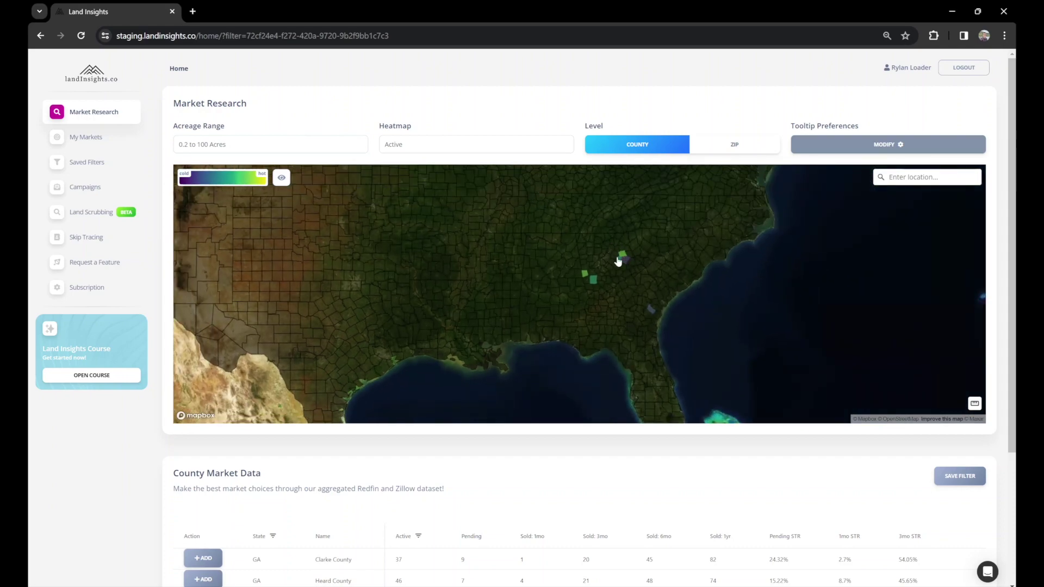
scroll(579, 277, "down", 3)
scroll(368, 352, "up", 3)
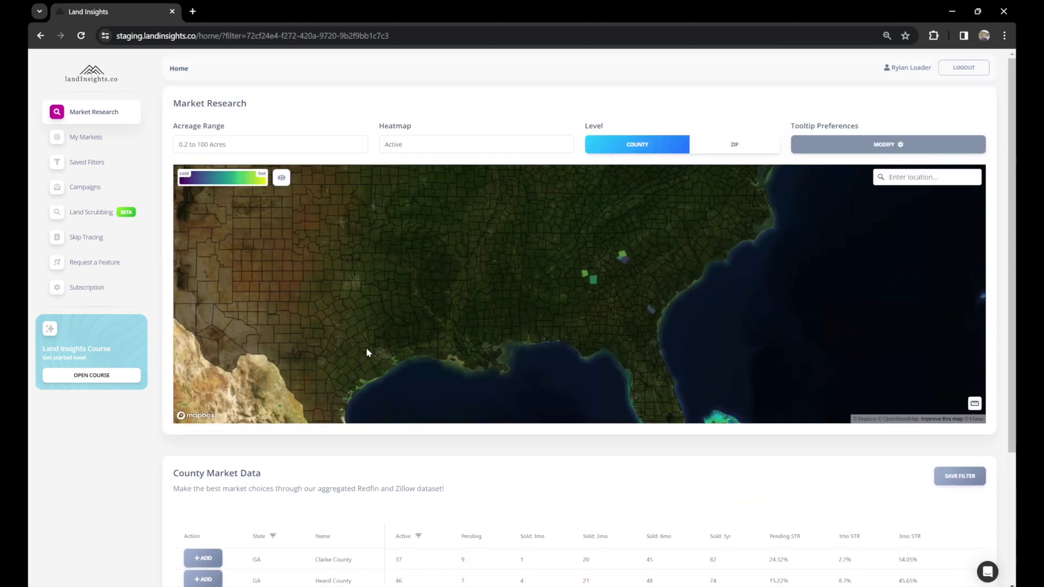